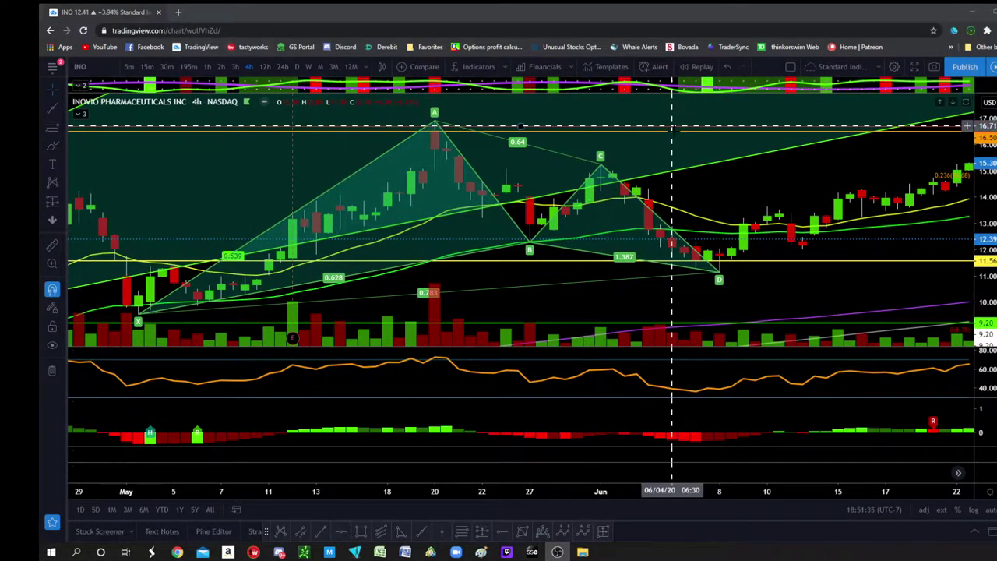
# Check INO's daily March–April bars, then its 4-hour harmonic pattern and bottom oscillator.
pyautogui.moveTo(767, 187); pyautogui.dragTo(726, 200)
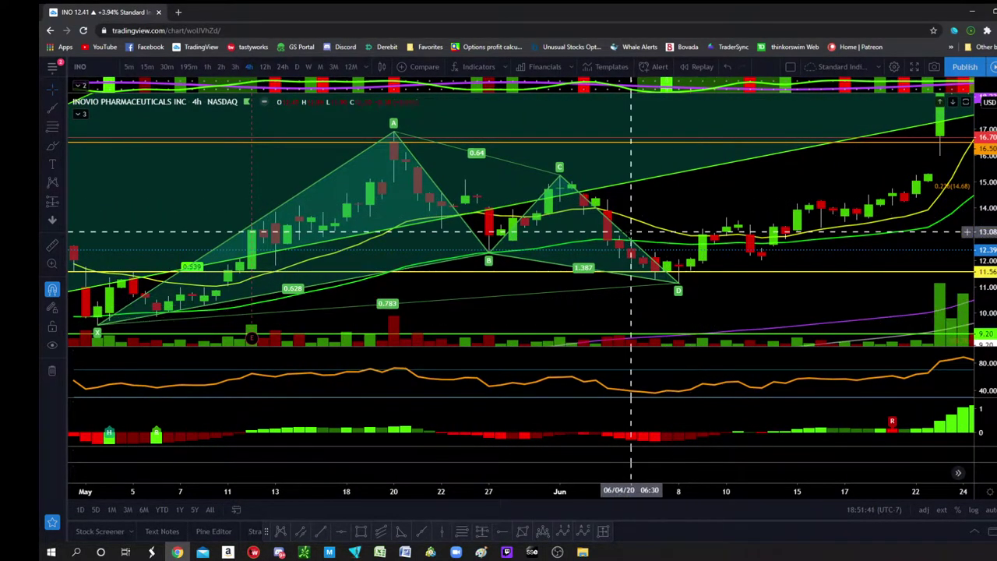
pyautogui.click(297, 68)
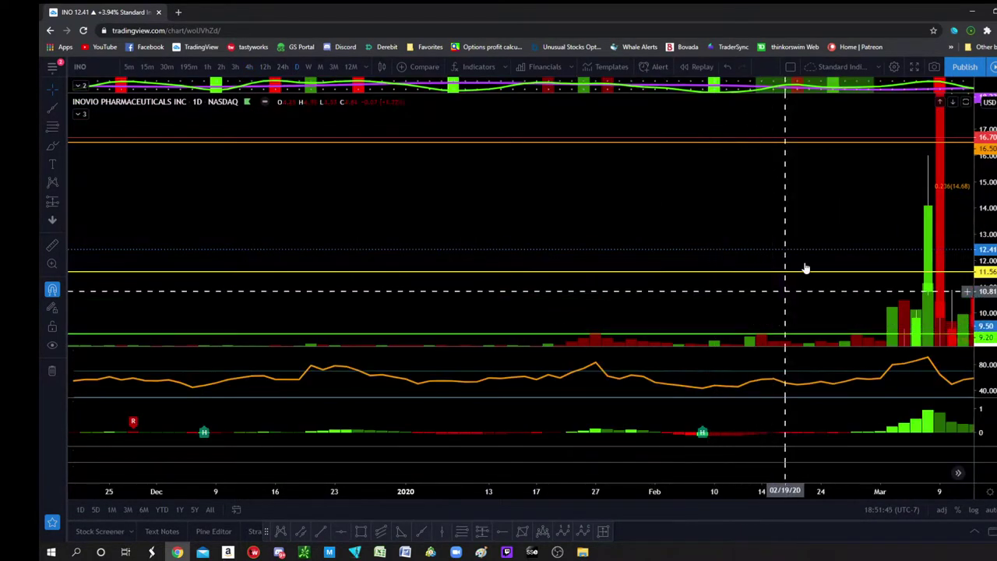
pyautogui.moveTo(715, 294); pyautogui.dragTo(339, 200)
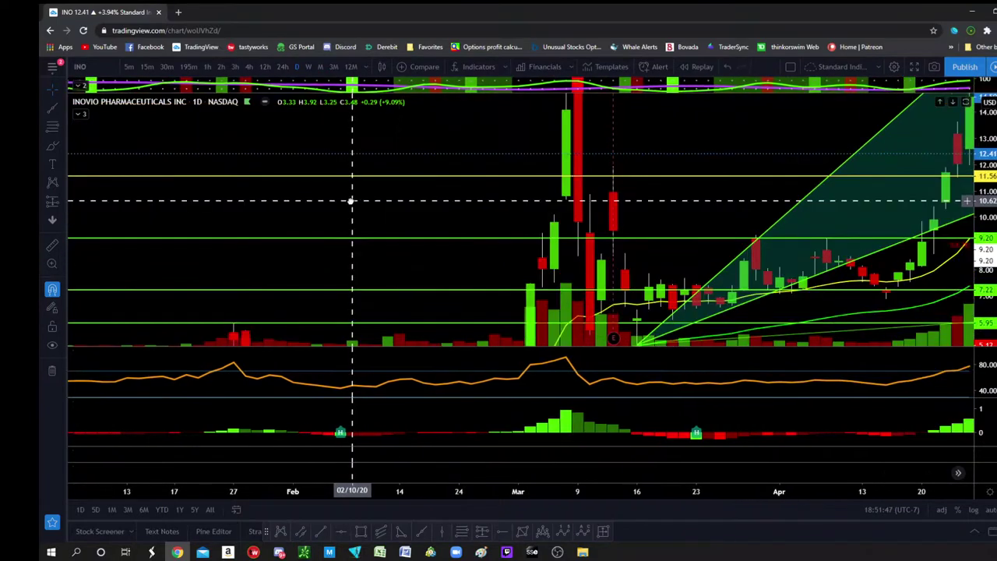
pyautogui.click(248, 66)
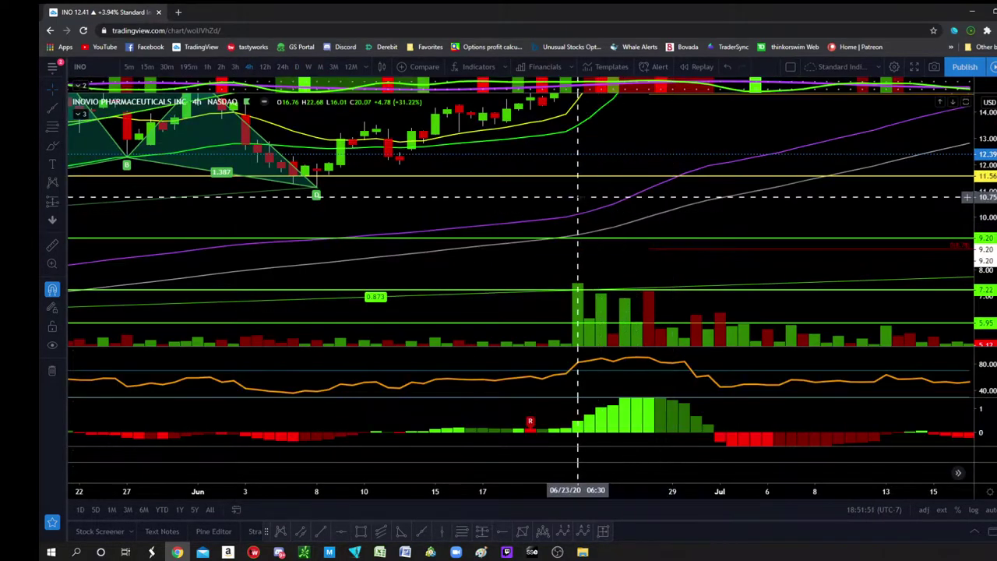
pyautogui.moveTo(519, 196); pyautogui.dragTo(780, 307)
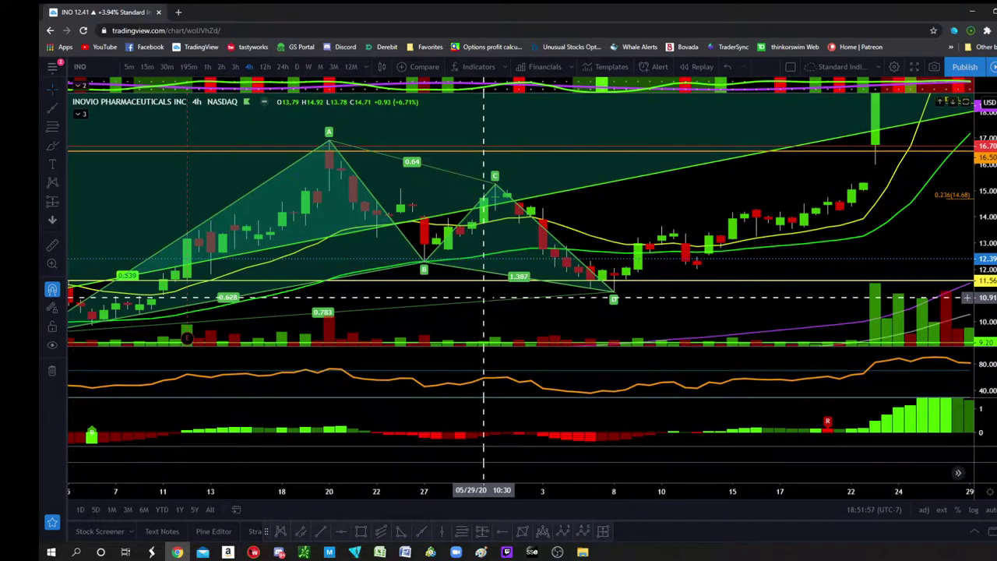
pyautogui.moveTo(507, 321); pyautogui.dragTo(663, 274)
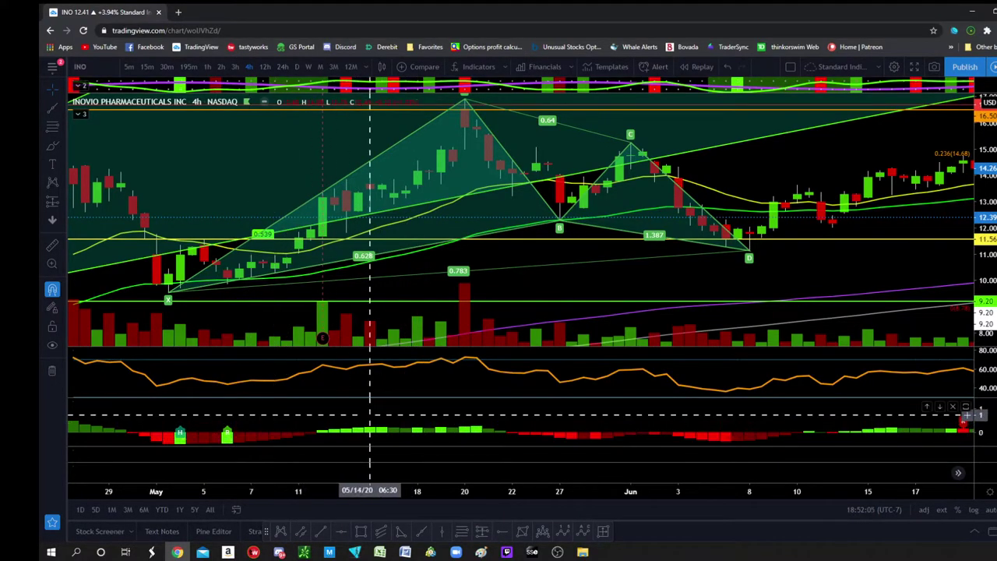
pyautogui.doubleClick(572, 409)
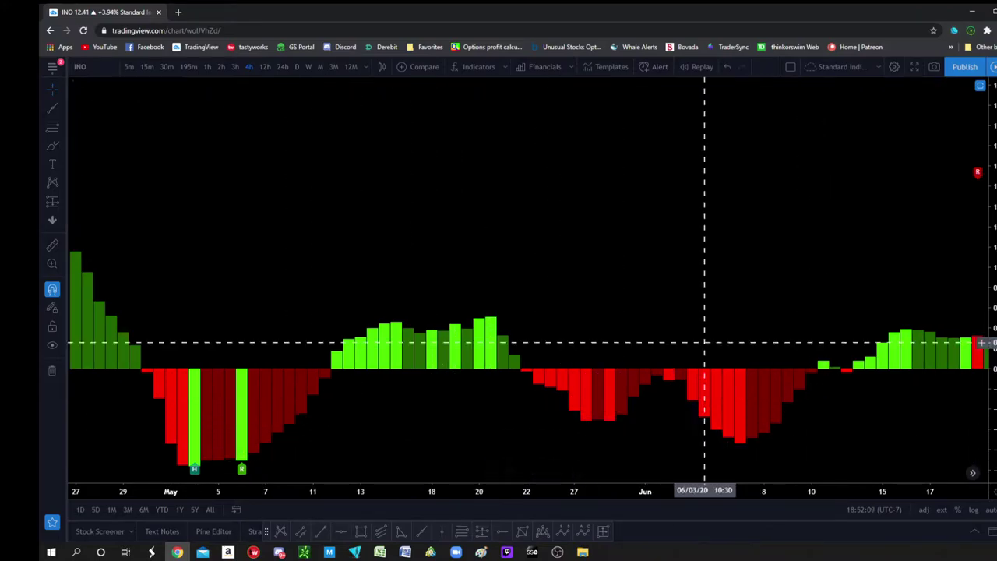
pyautogui.doubleClick(689, 244)
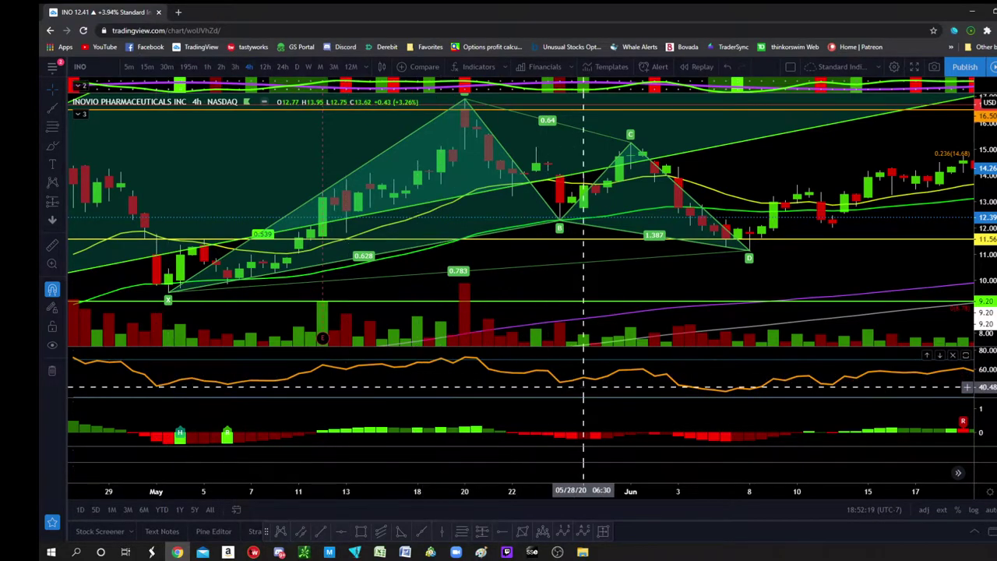
# Review INO's newer daily bars, then bring up the thinkorswim INO option chain.
pyautogui.click(299, 67)
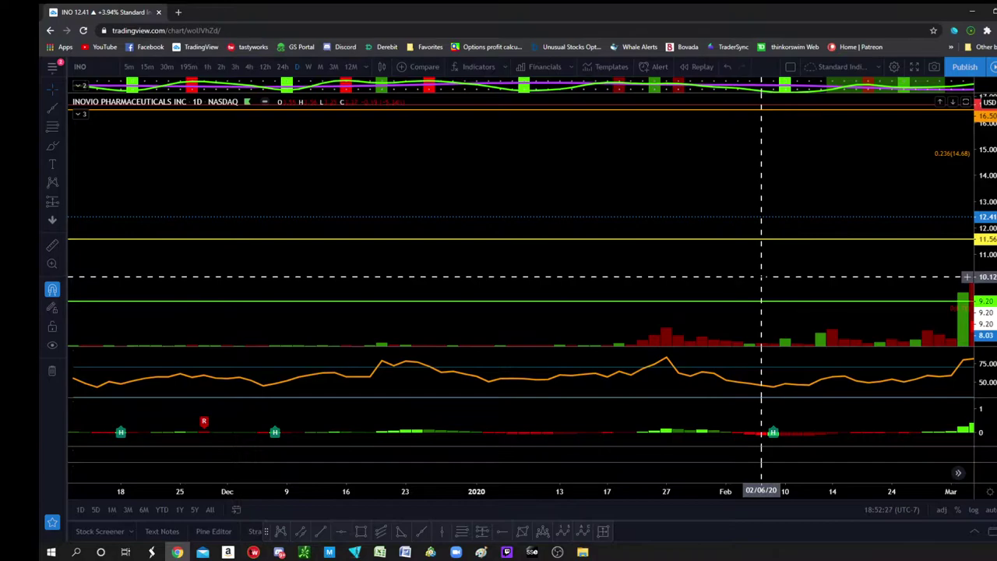
pyautogui.moveTo(724, 283); pyautogui.dragTo(102, 344)
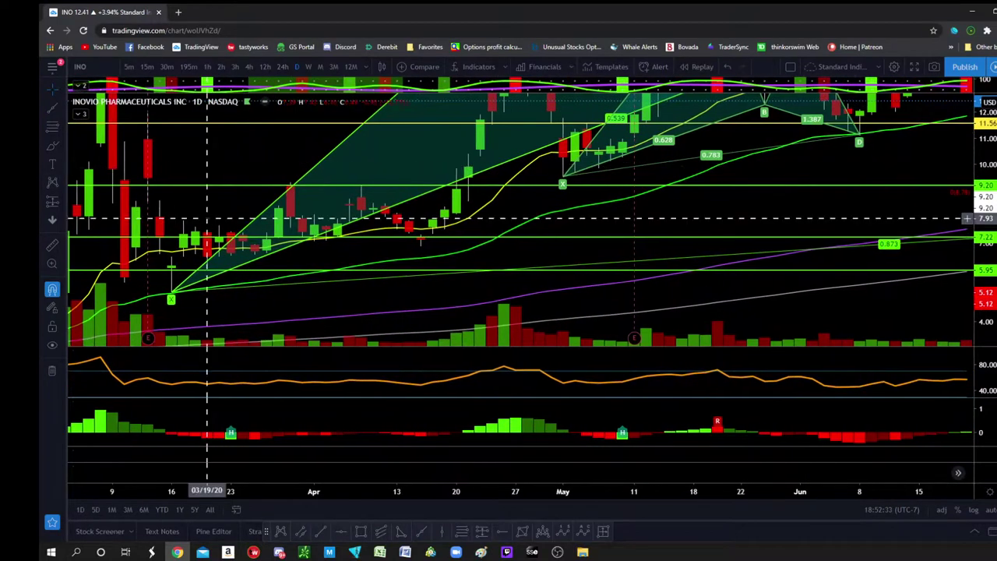
pyautogui.moveTo(740, 233); pyautogui.dragTo(532, 250)
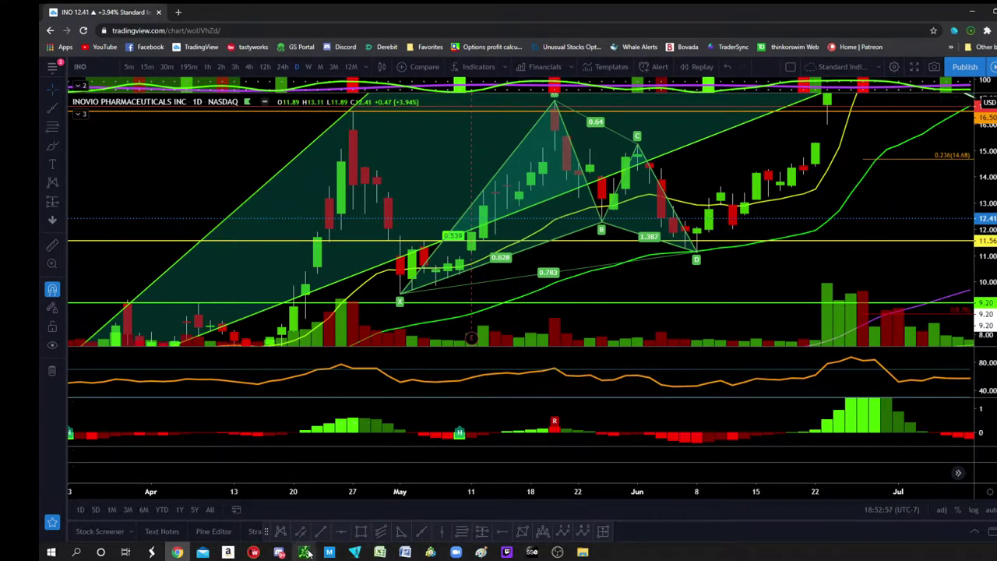
pyautogui.click(304, 552)
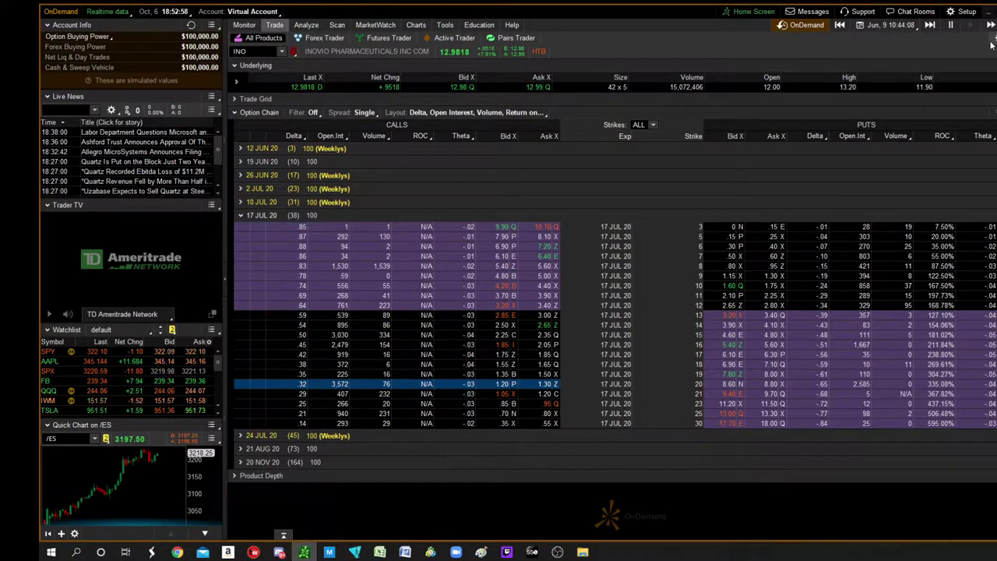
pyautogui.click(910, 25)
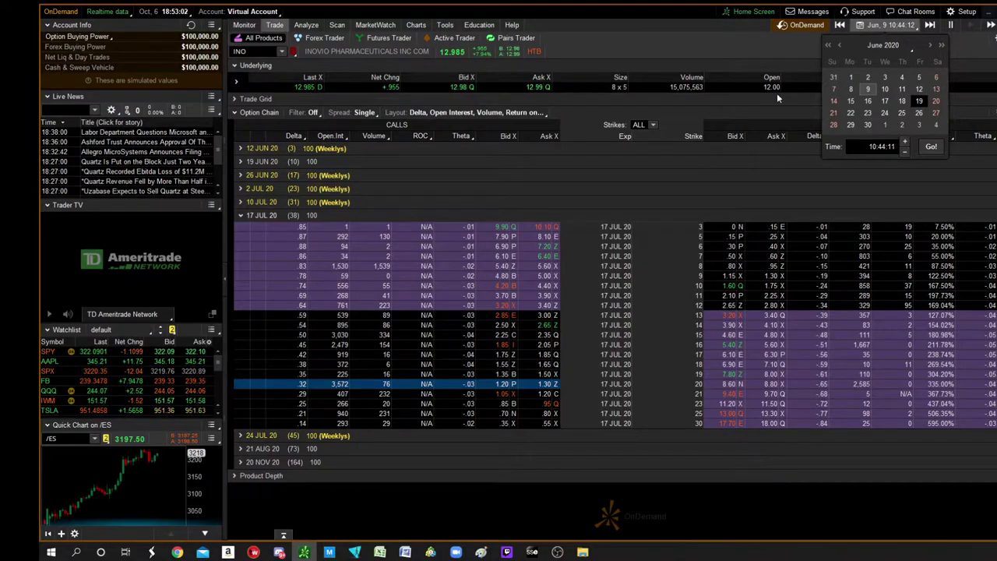
pyautogui.click(708, 43)
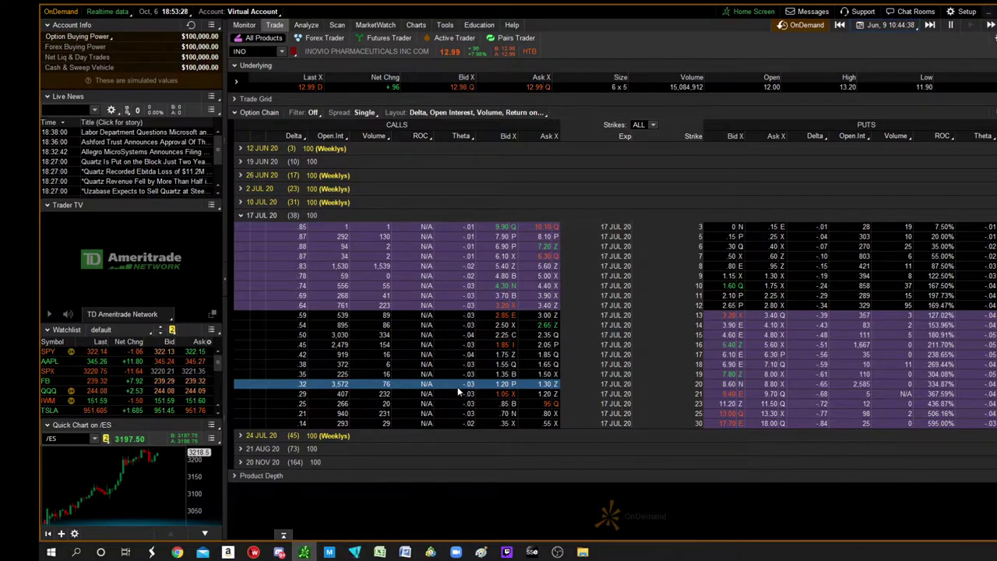
# Buy 10 INO 17 JUL 20 $20 calls as a single-leg order.
pyautogui.rightClick(459, 391)
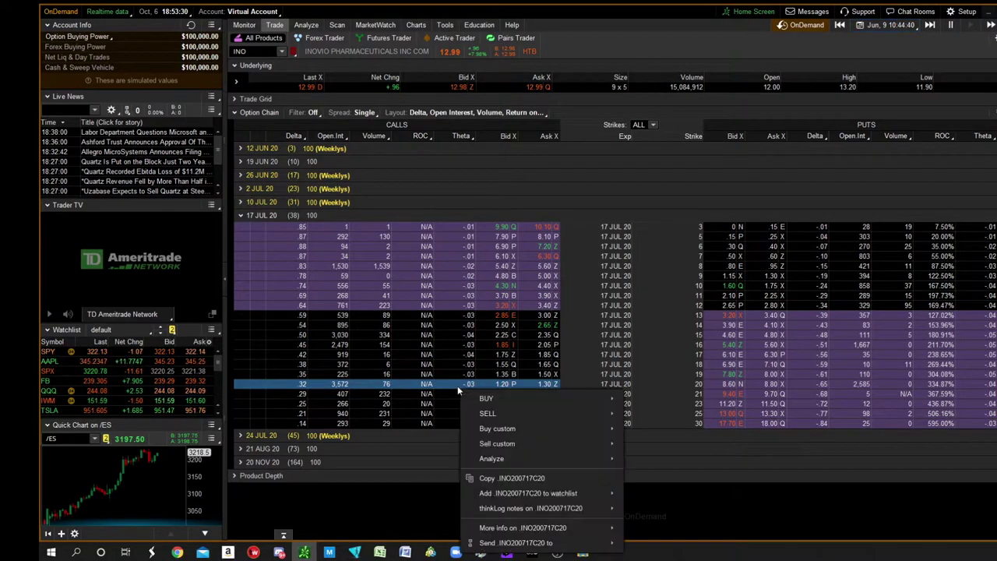
pyautogui.moveTo(592, 399)
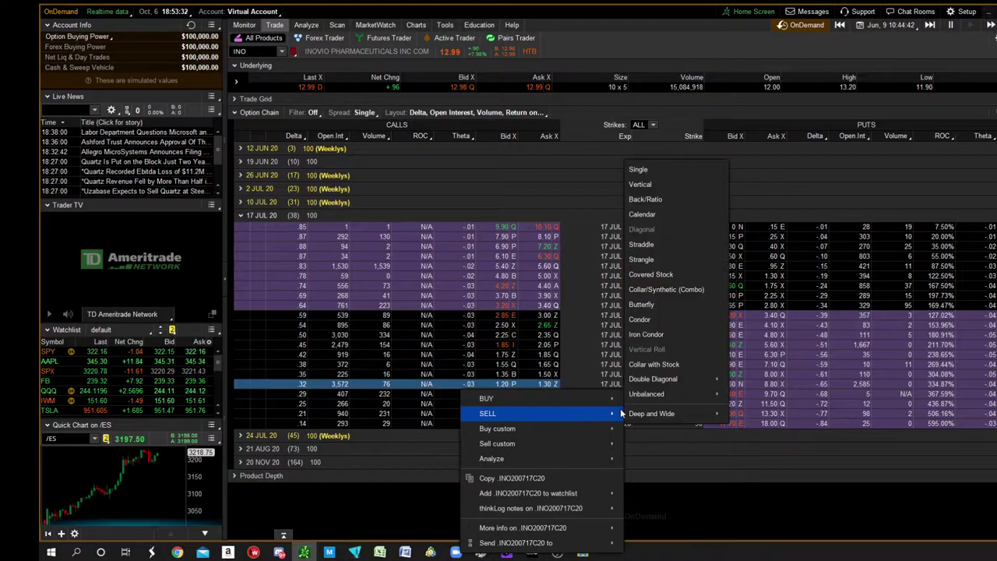
pyautogui.click(666, 156)
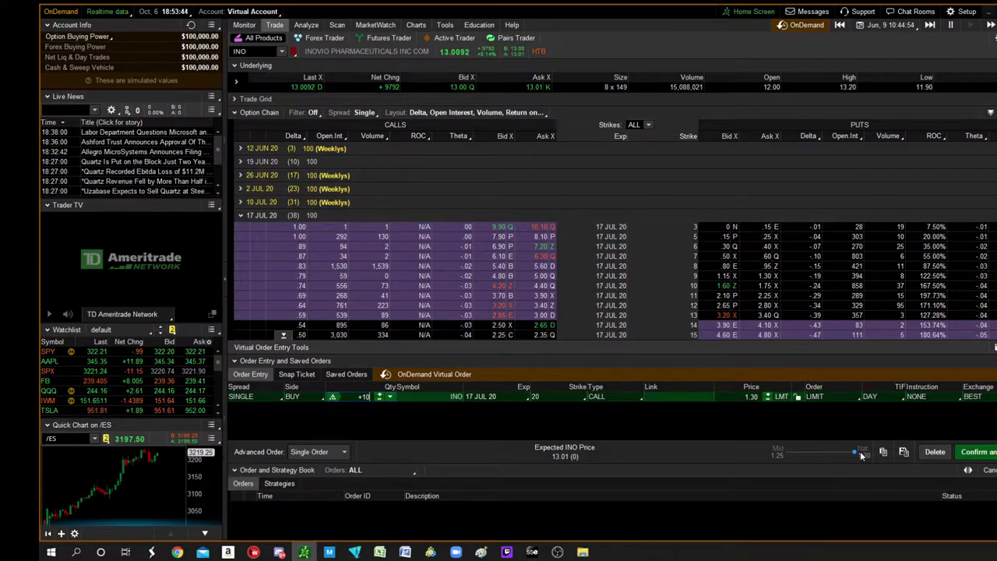
pyautogui.click(977, 453)
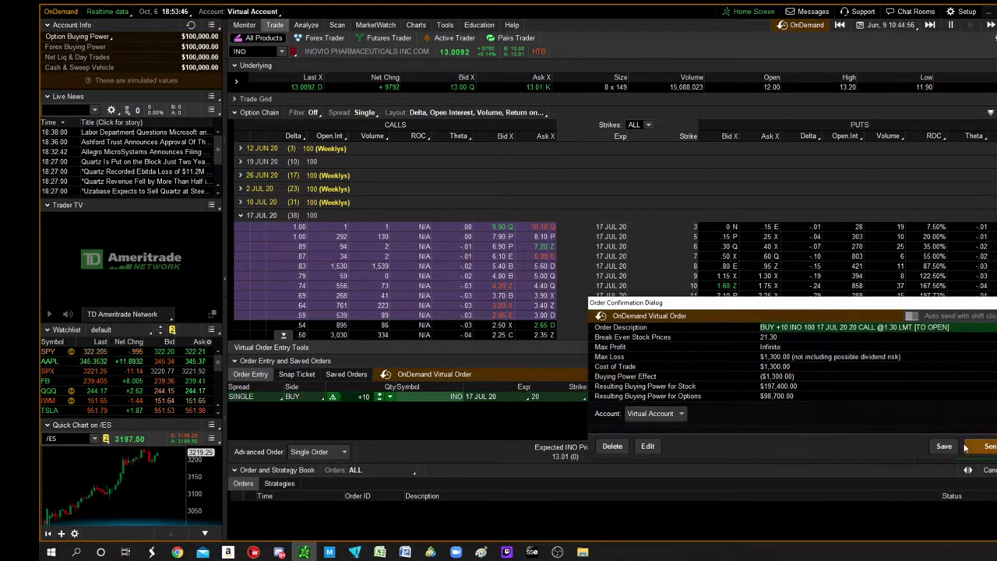
pyautogui.click(988, 448)
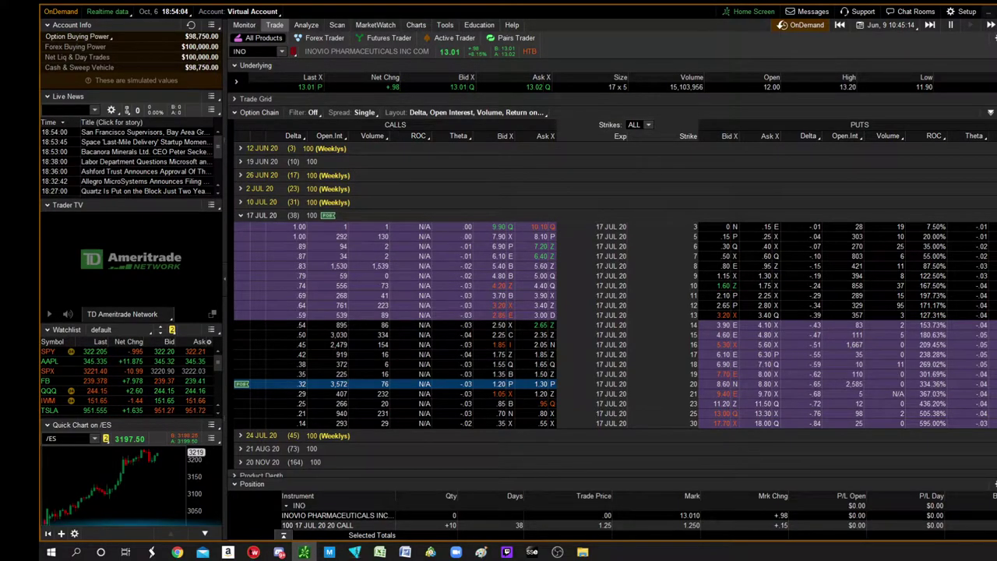
# Pan INO's daily chart to late June–July and refit prices to the 15–37.5 range.
pyautogui.click(178, 552)
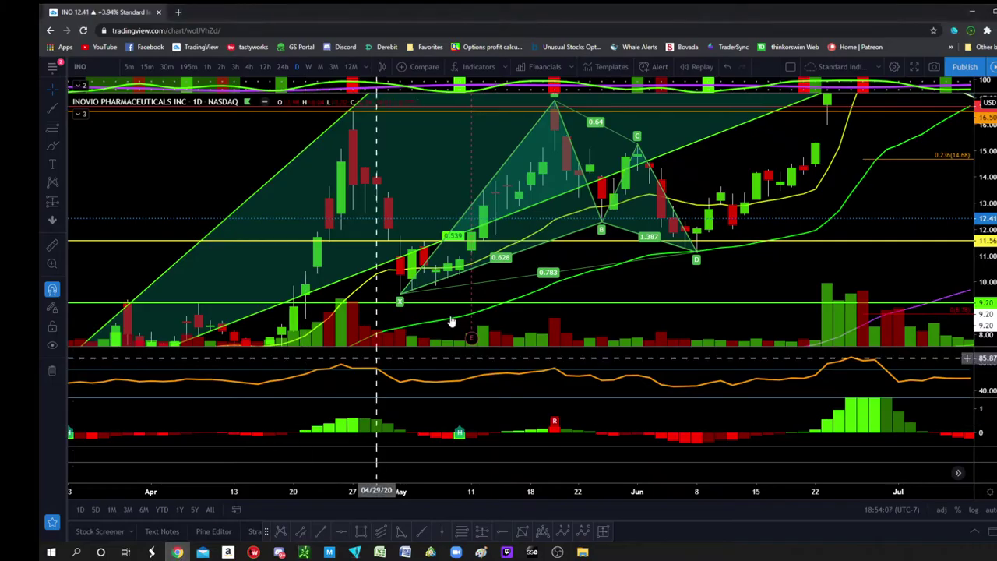
pyautogui.moveTo(639, 288); pyautogui.dragTo(494, 289)
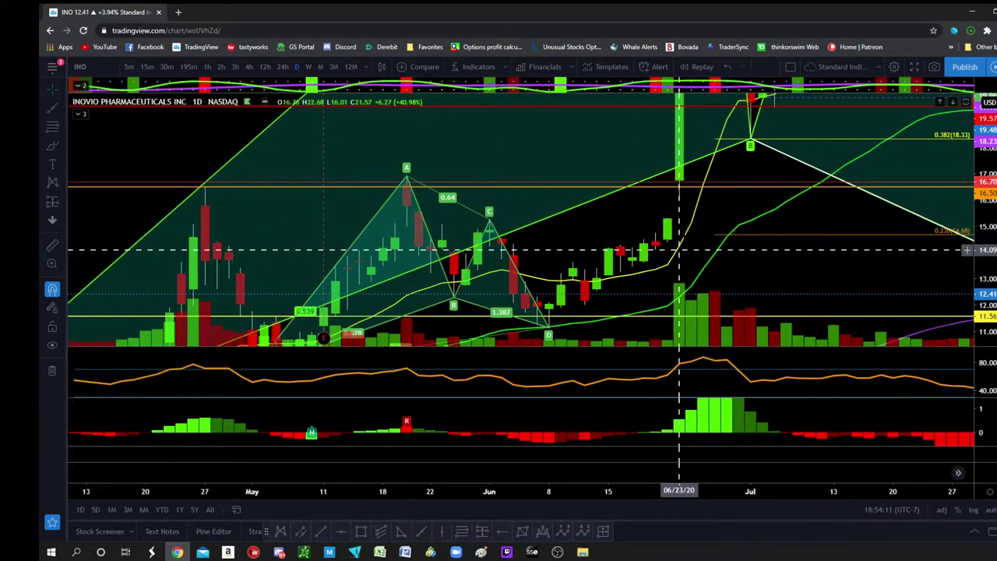
pyautogui.moveTo(704, 213); pyautogui.dragTo(595, 288)
pyautogui.moveTo(680, 154); pyautogui.dragTo(650, 297)
pyautogui.moveTo(981, 136); pyautogui.dragTo(981, 184)
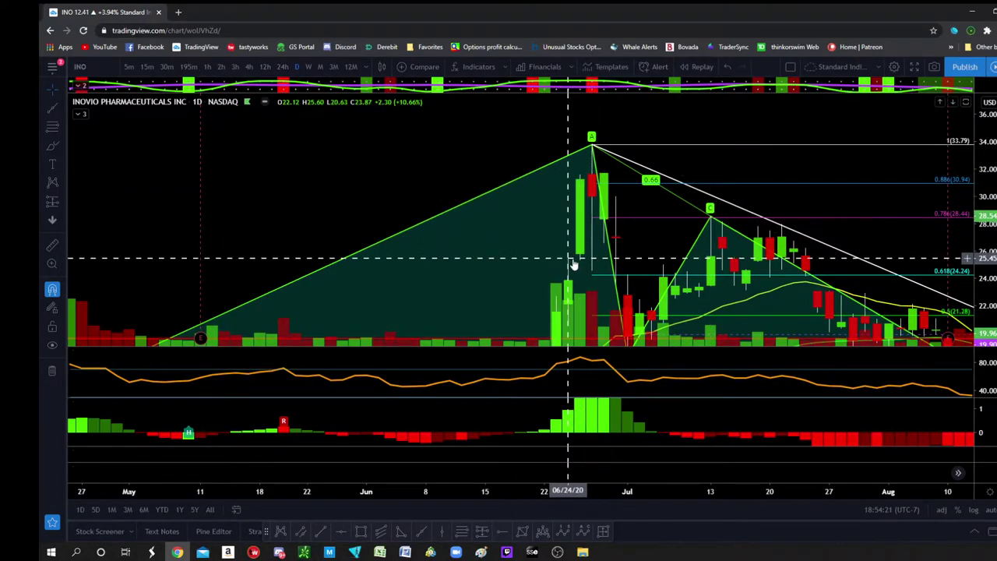
pyautogui.moveTo(686, 141); pyautogui.dragTo(679, 101)
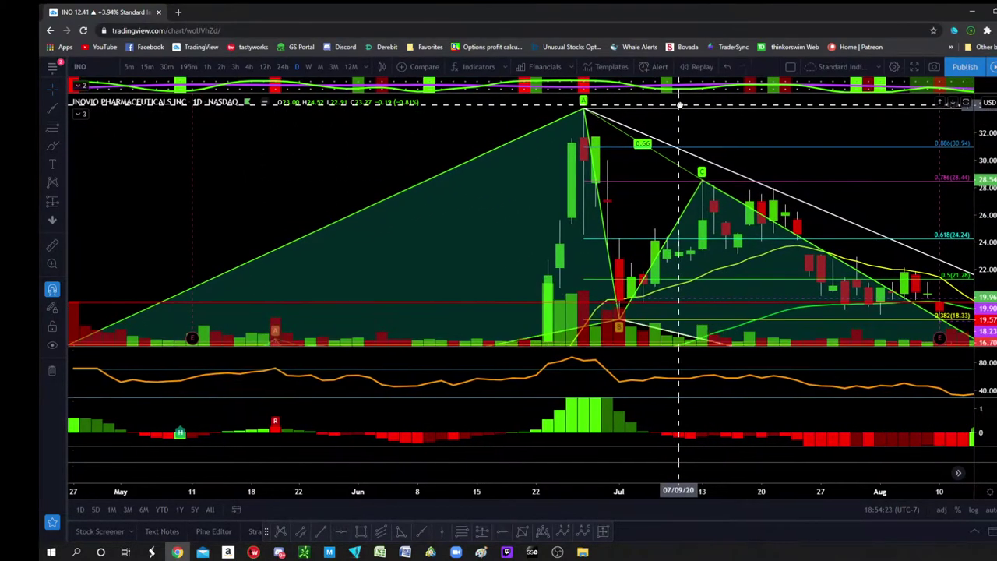
pyautogui.doubleClick(983, 106)
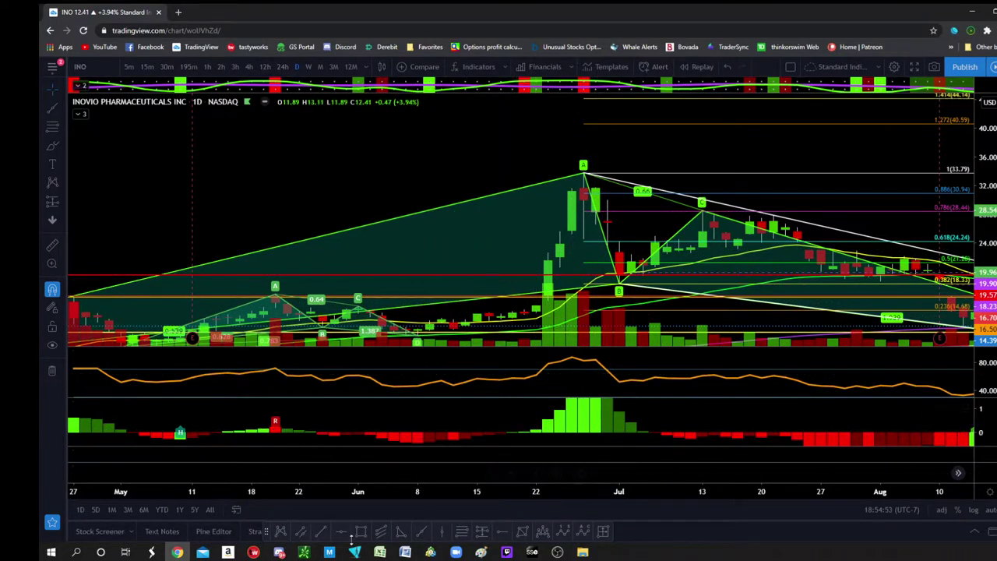
# Move the OnDemand replay to June 29 at 12:46:05.
pyautogui.click(304, 552)
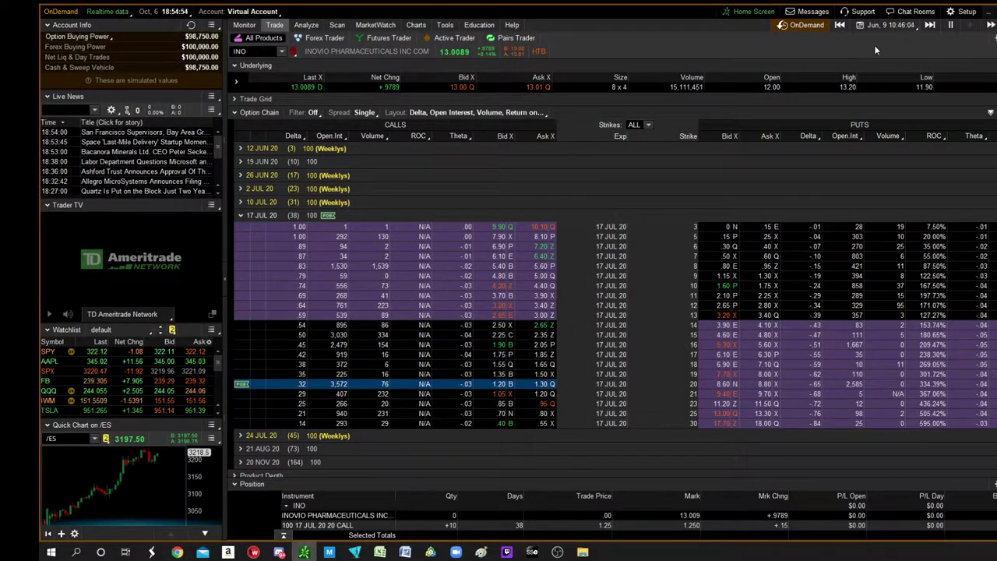
pyautogui.click(913, 25)
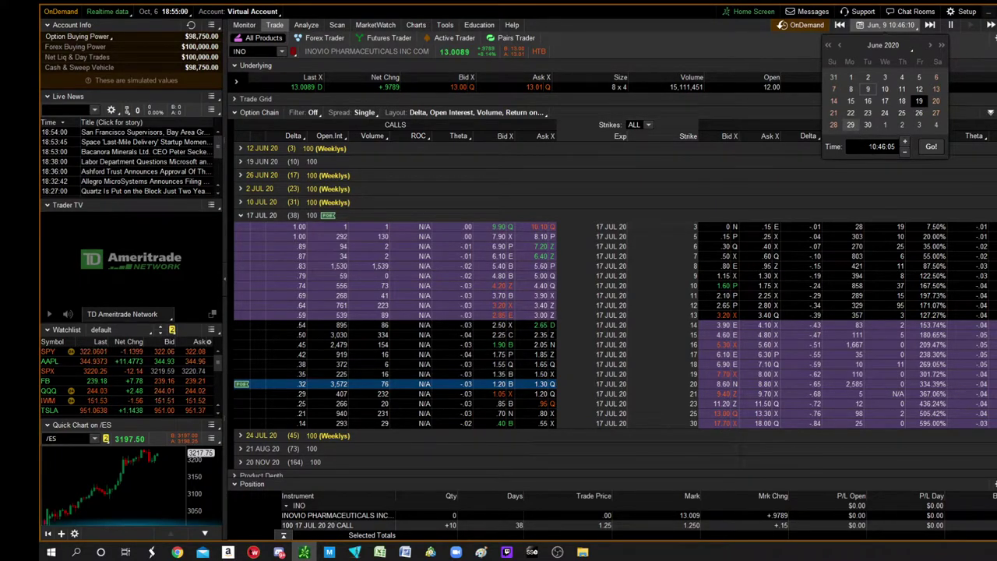
pyautogui.click(883, 146)
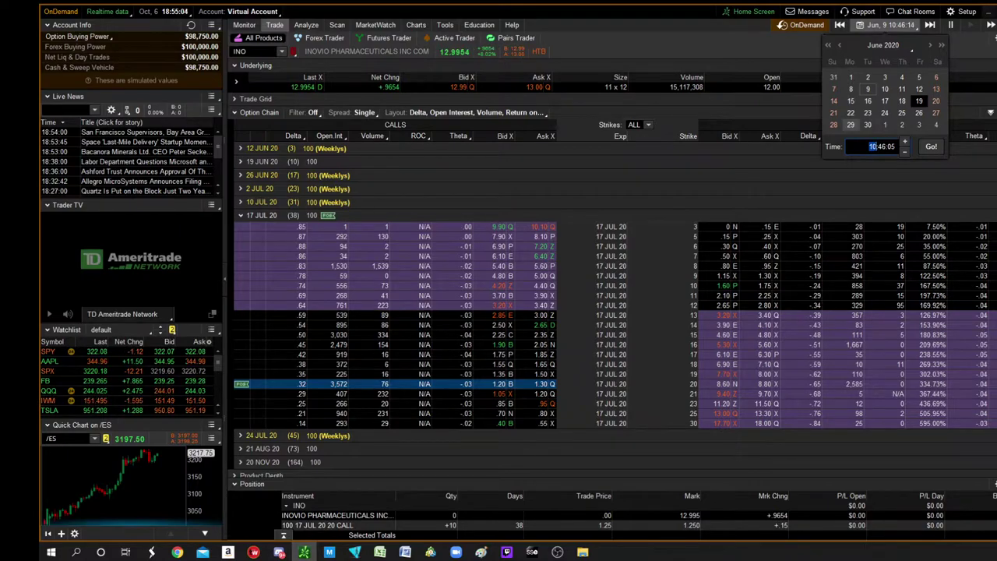
pyautogui.write('12:46:05')
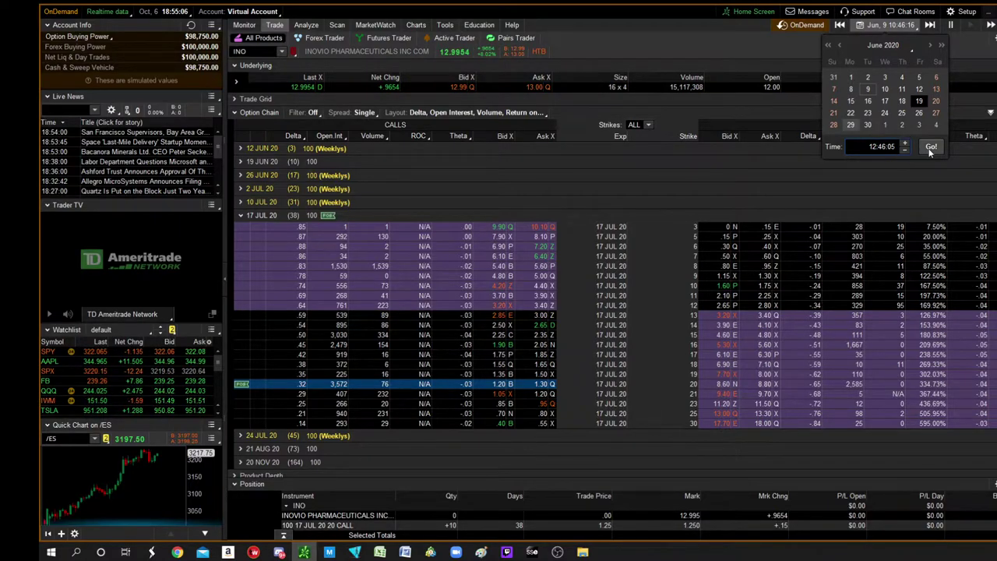
pyautogui.click(931, 149)
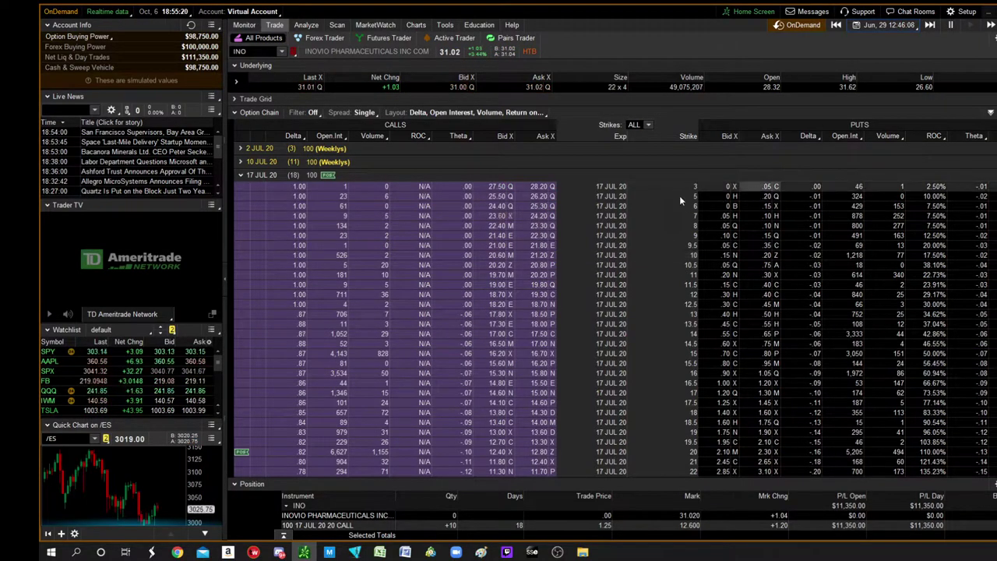
# Check the option chain, then view the 10 July $20 calls showing $11,350 open profit.
pyautogui.click(246, 25)
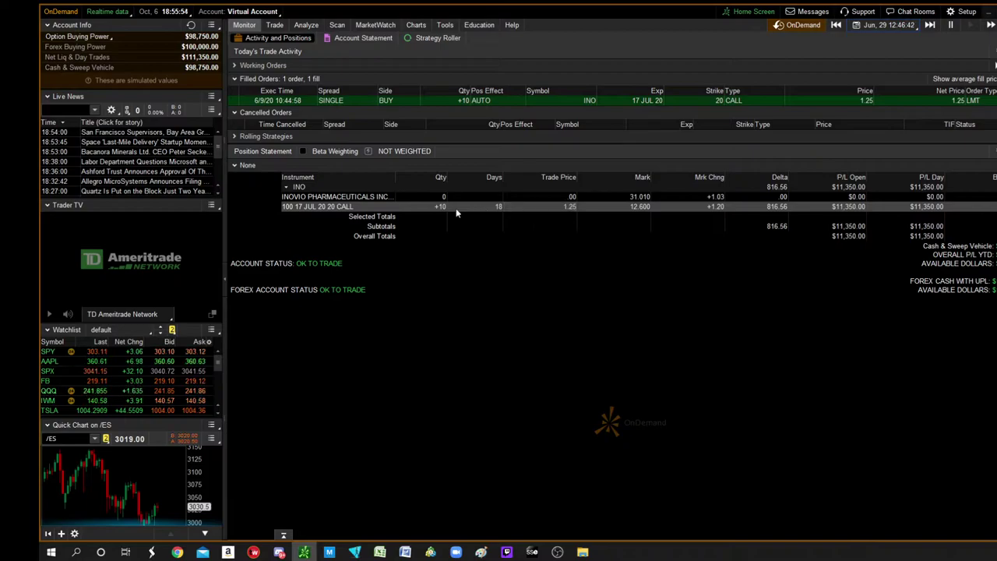
pyautogui.click(277, 27)
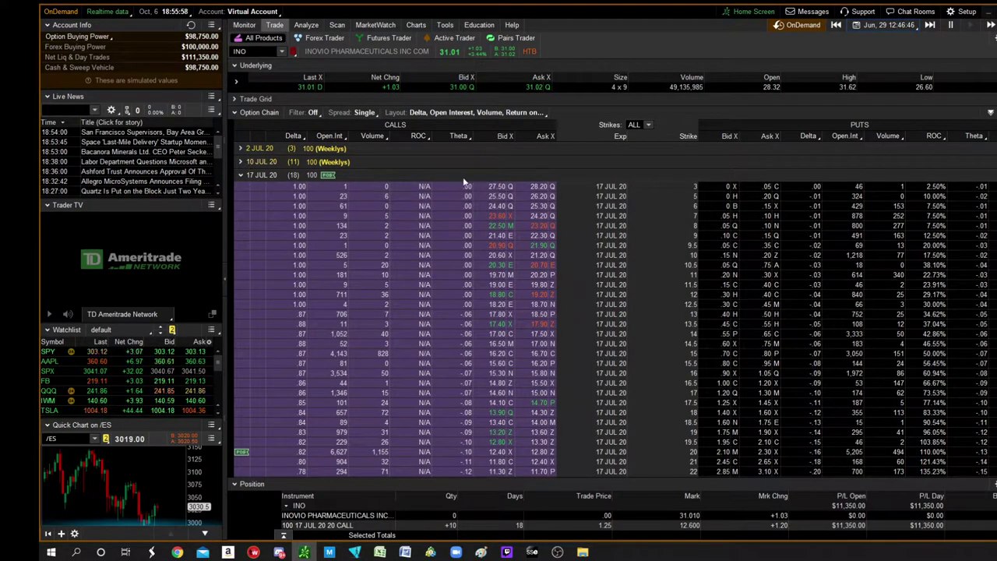
pyautogui.scroll(-10, 616, 312)
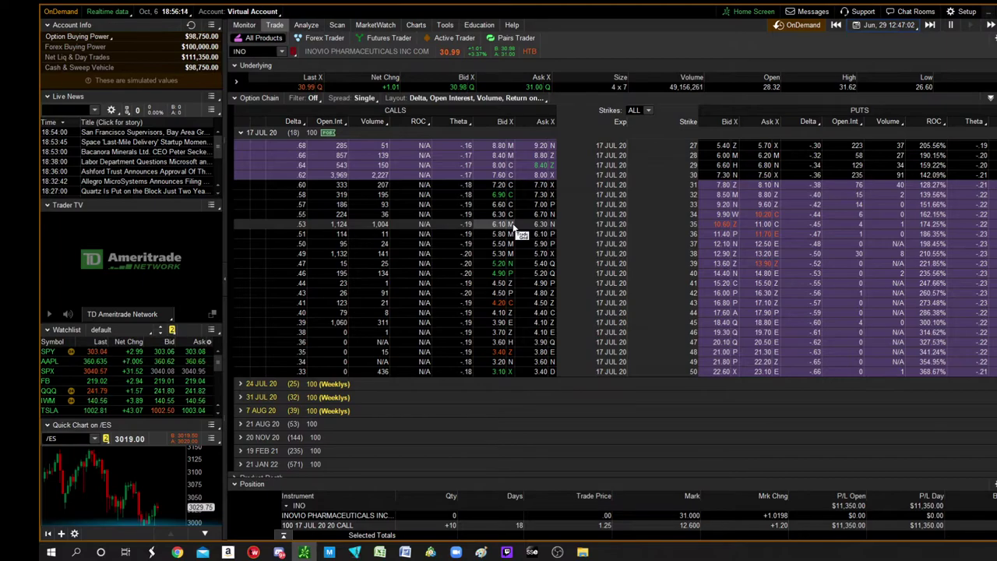
pyautogui.click(244, 25)
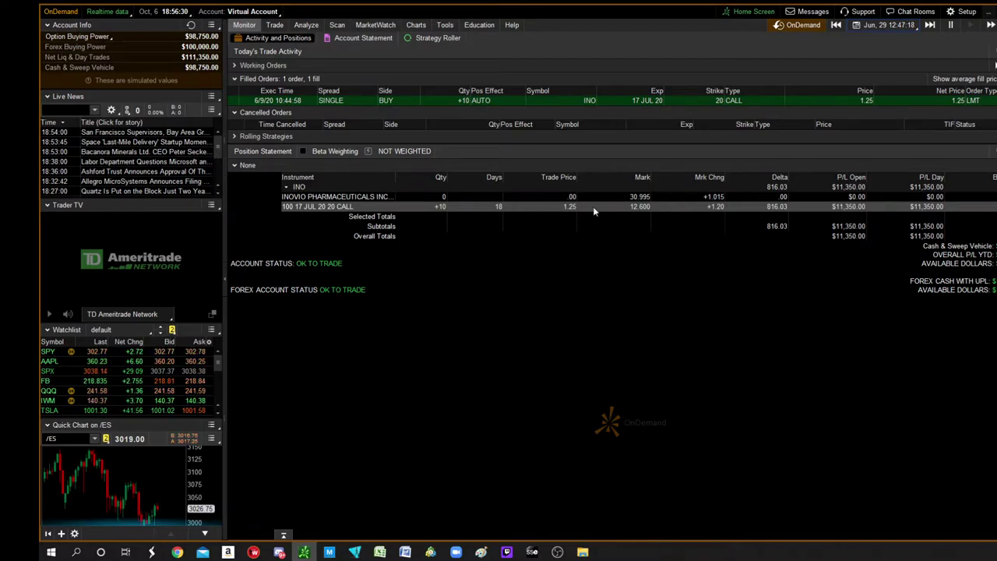
# Sell 3 of the July $20 calls to close, leaving 7 contracts.
pyautogui.rightClick(594, 209)
pyautogui.moveTo(616, 222)
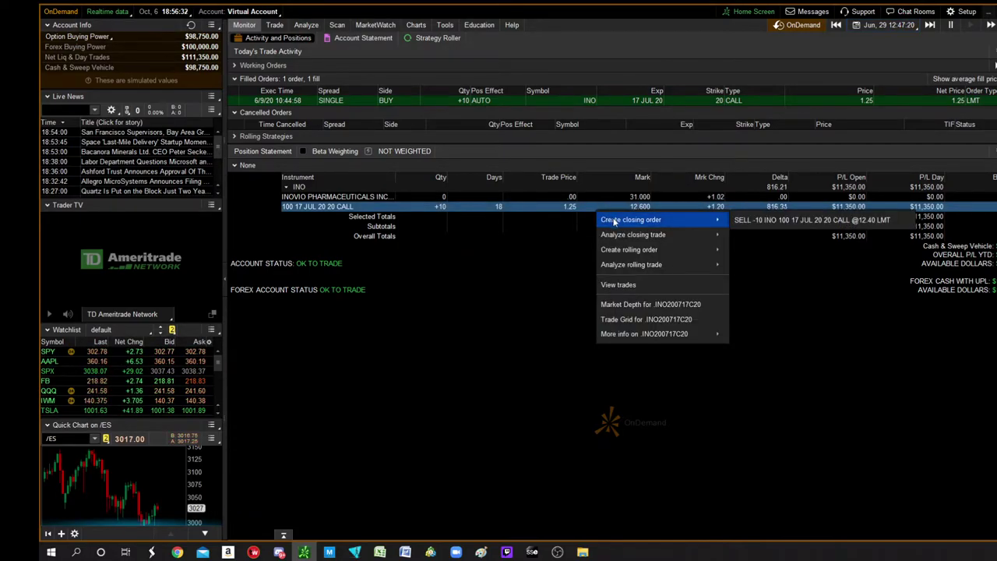
pyautogui.click(756, 224)
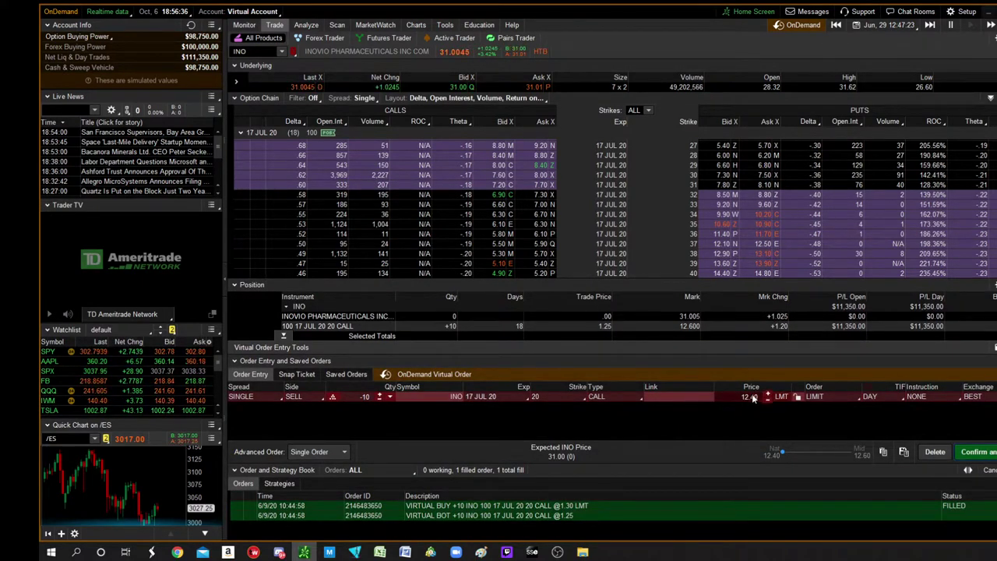
pyautogui.click(379, 397)
pyautogui.click(380, 397)
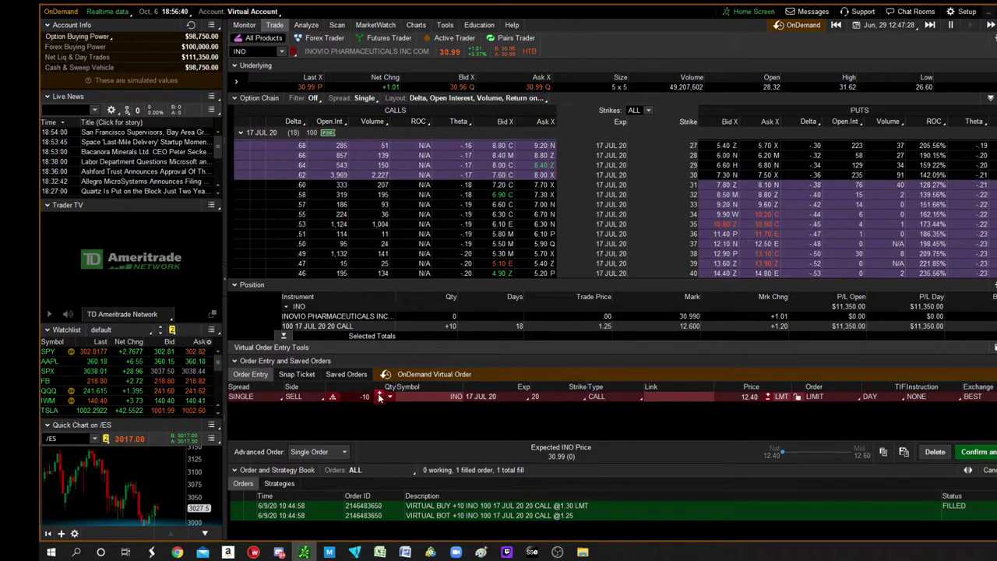
pyautogui.click(379, 395)
pyautogui.click(380, 396)
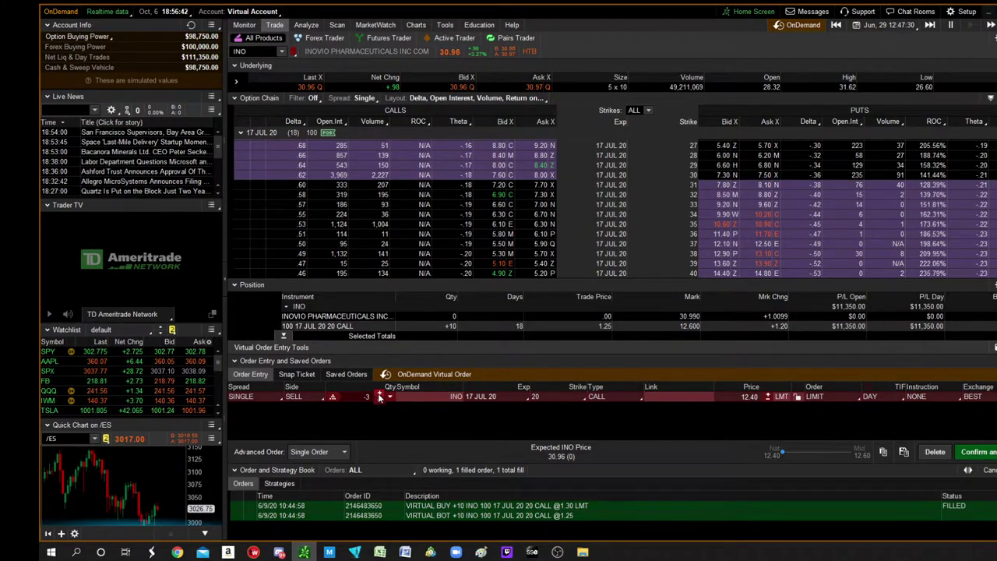
pyautogui.click(980, 455)
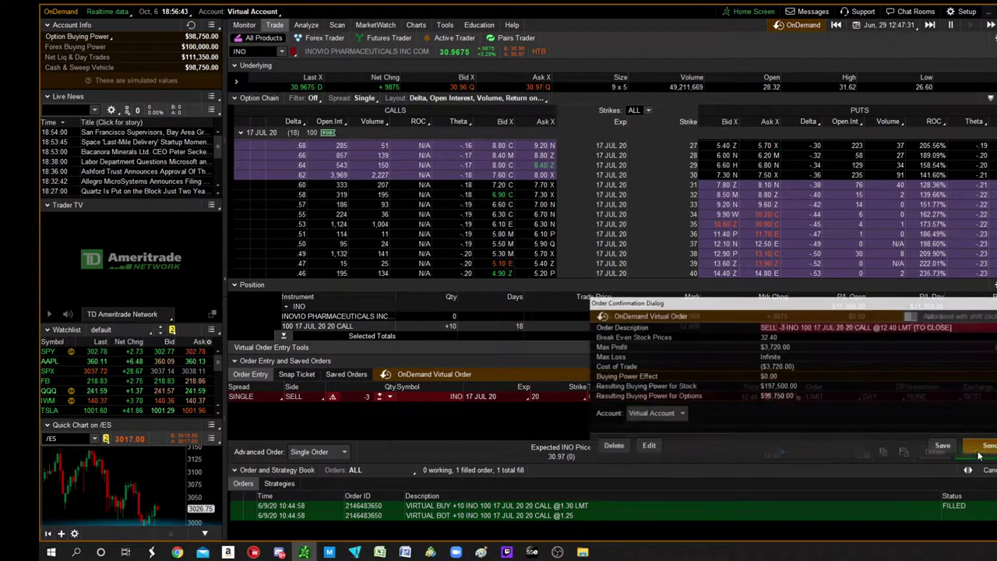
pyautogui.click(985, 448)
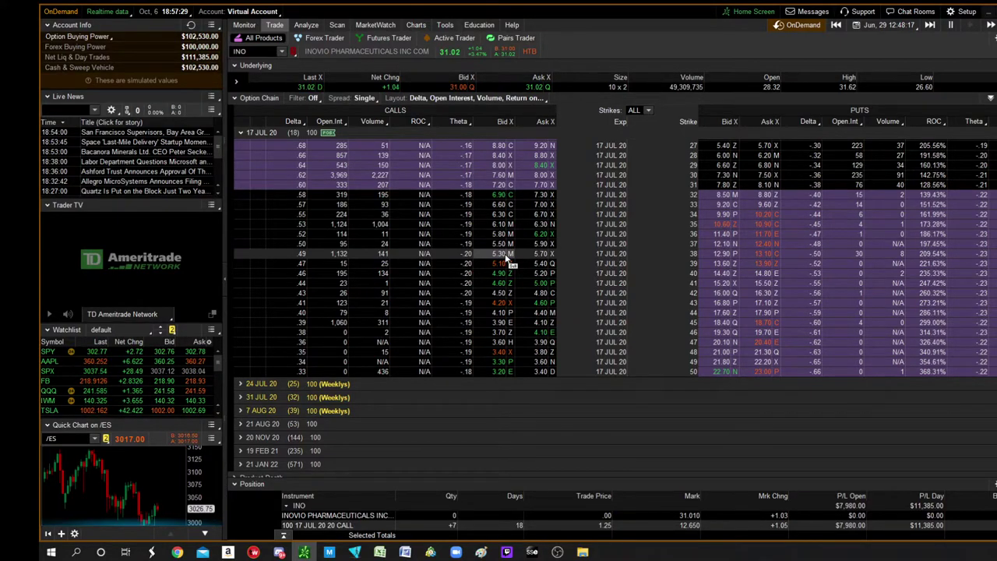
# Sell 3 INO 17 JUL 20 $38 calls to open as a single-leg order.
pyautogui.rightClick(507, 259)
pyautogui.moveTo(538, 285)
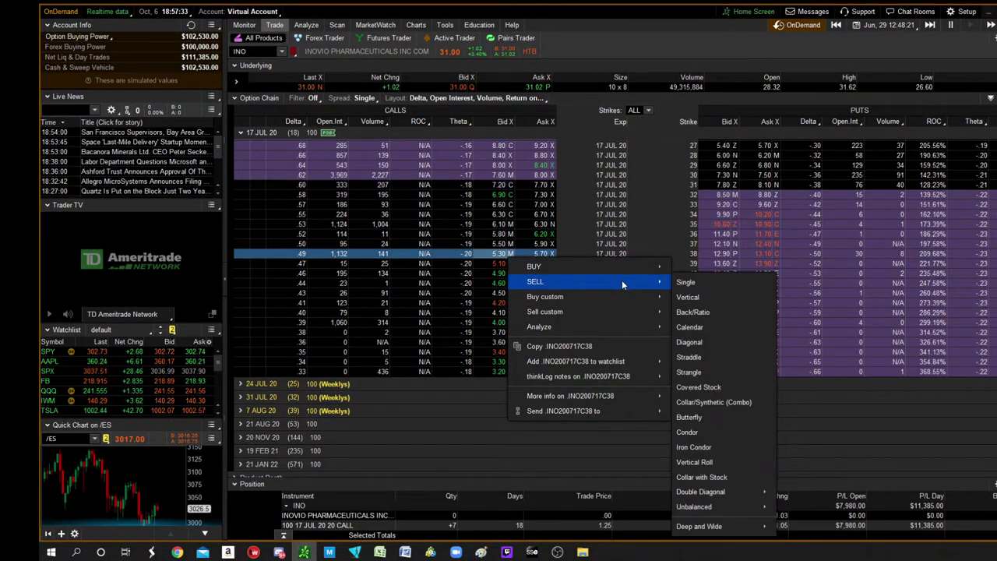
pyautogui.click(696, 284)
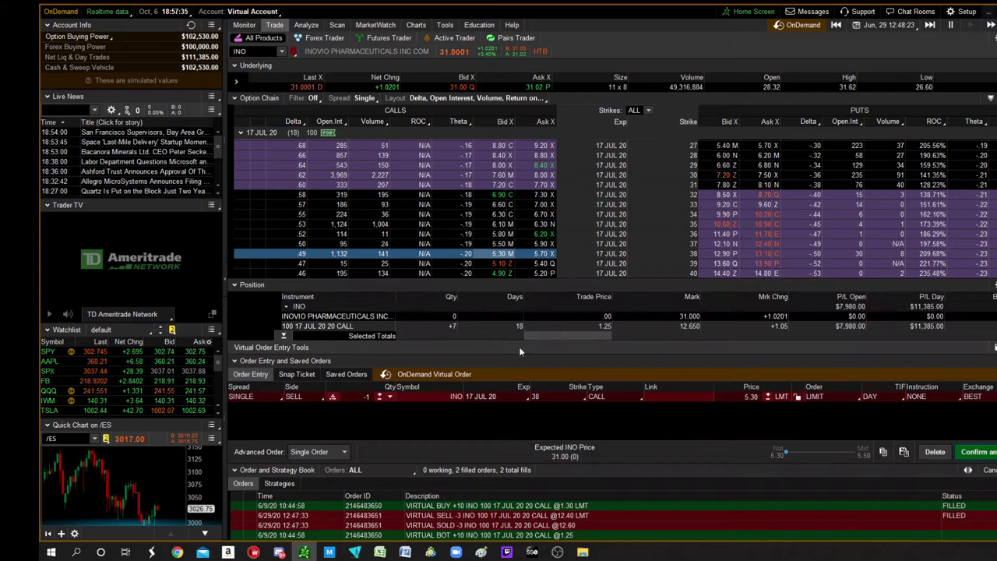
pyautogui.click(381, 395)
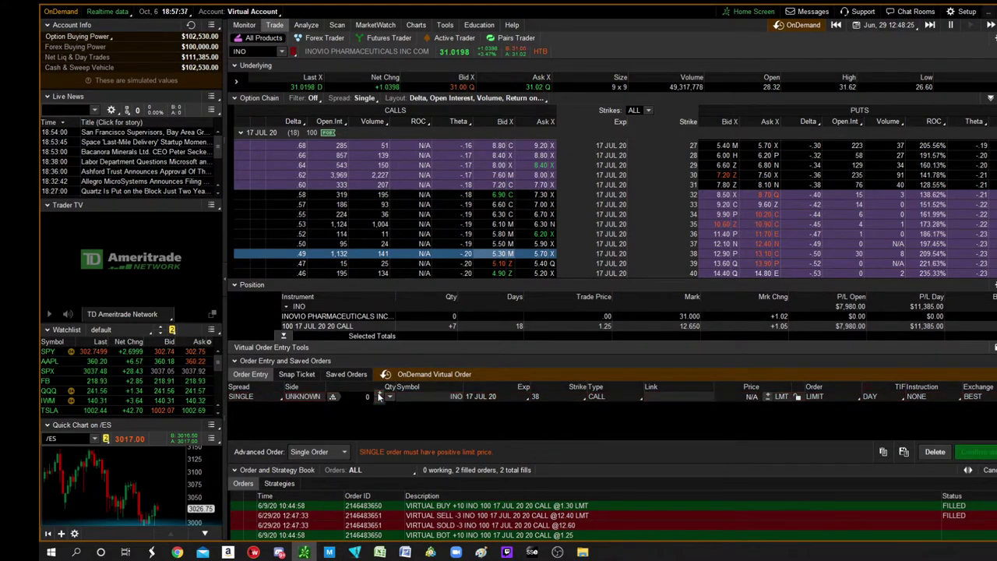
pyautogui.click(381, 400)
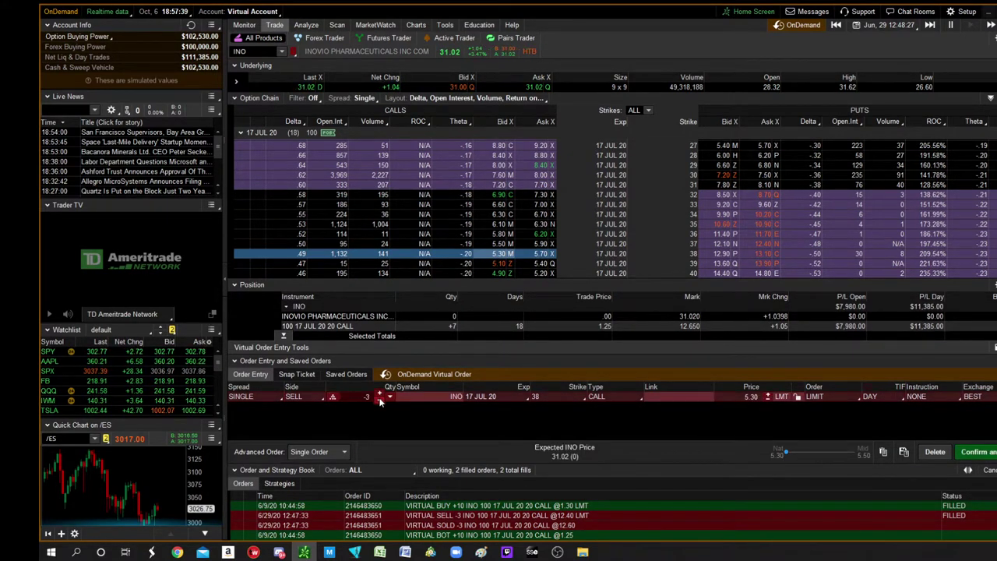
pyautogui.click(381, 401)
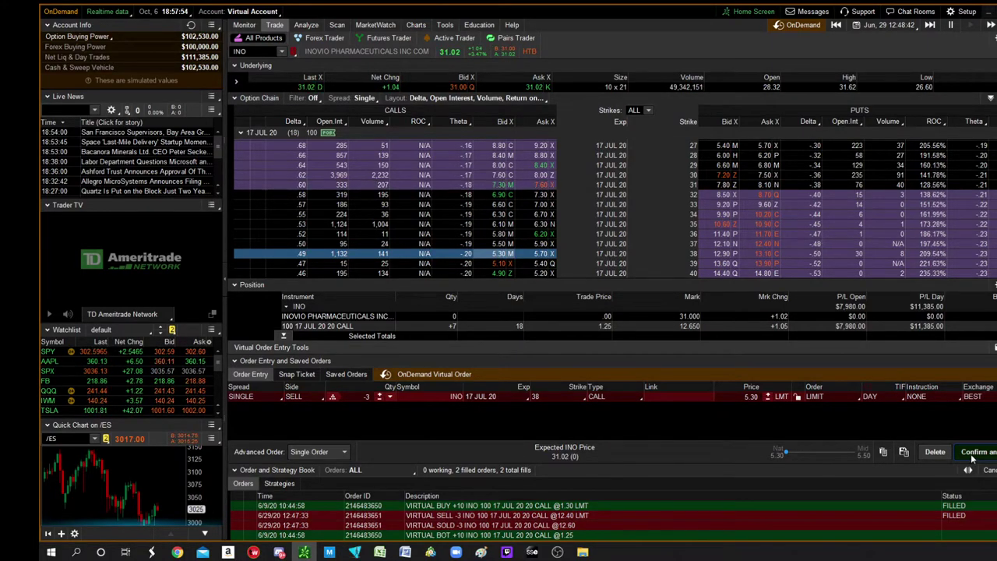
pyautogui.click(974, 452)
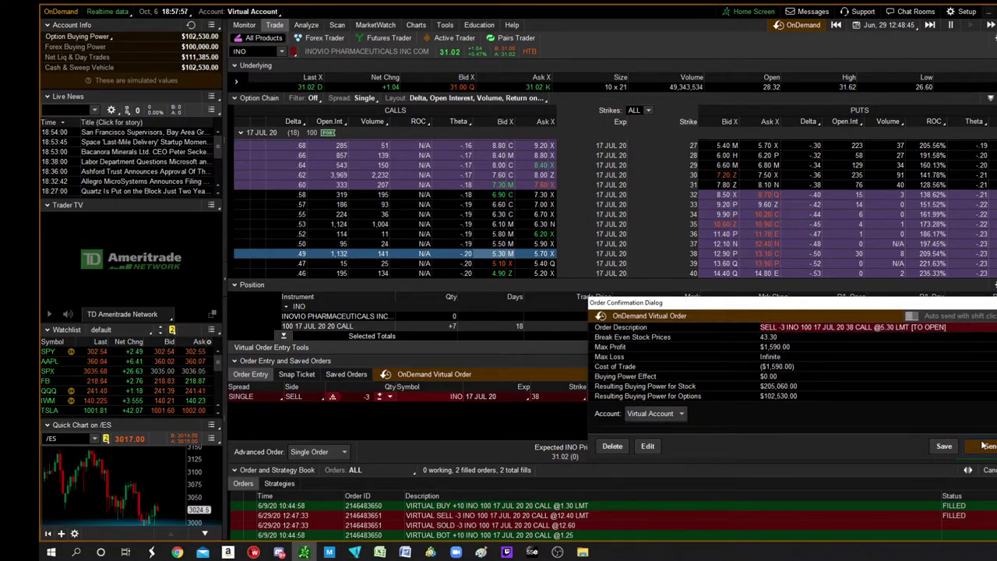
pyautogui.click(986, 446)
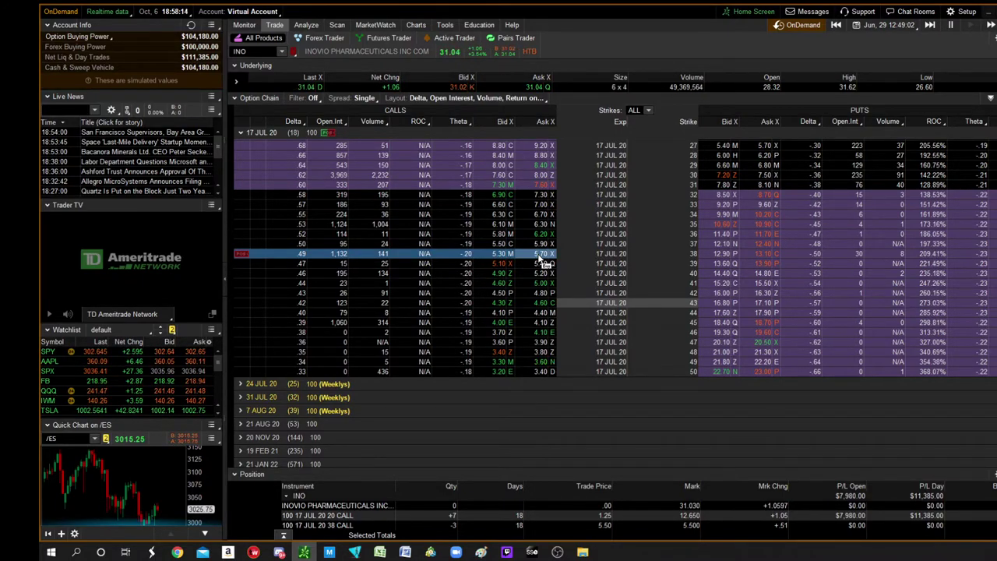
pyautogui.click(950, 233)
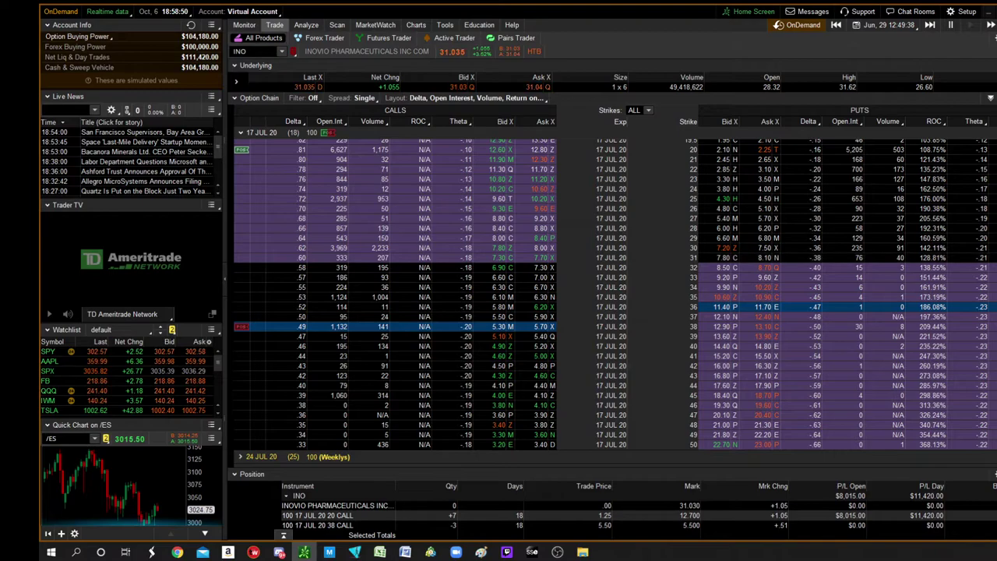
pyautogui.scroll(2, 725, 195)
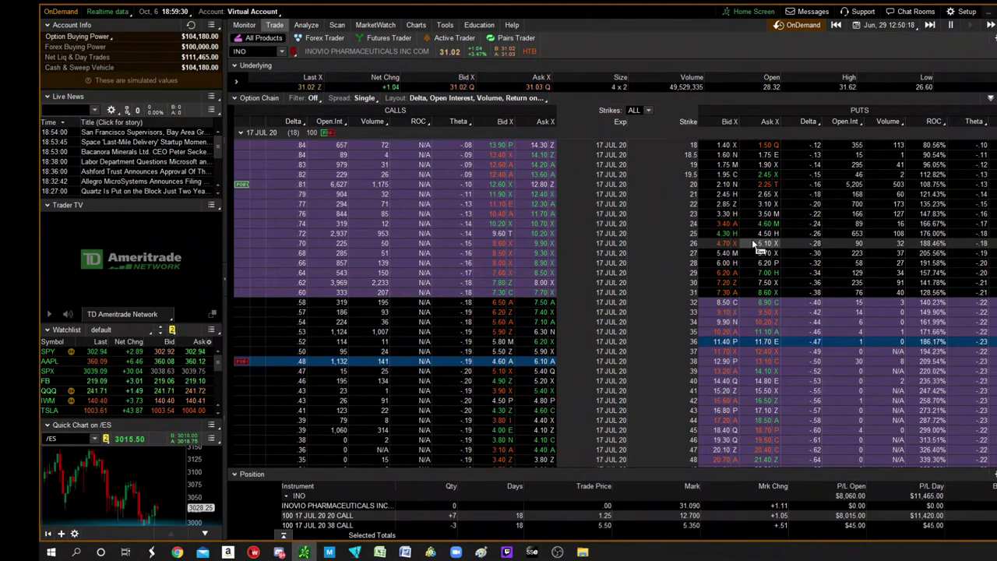
# Buy 3 INO July $26 puts to open, filled at 4.90.
pyautogui.click(754, 246)
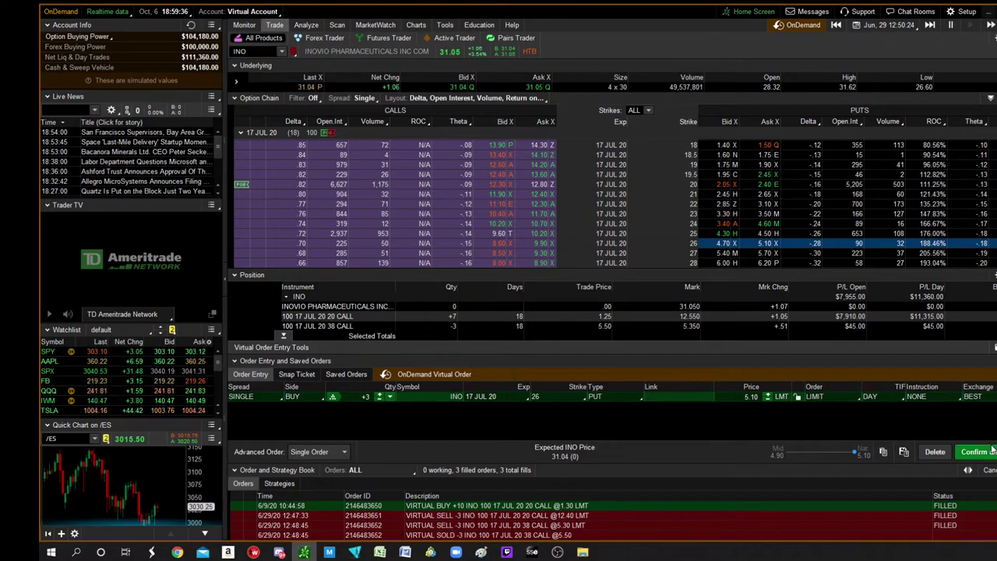
pyautogui.click(991, 452)
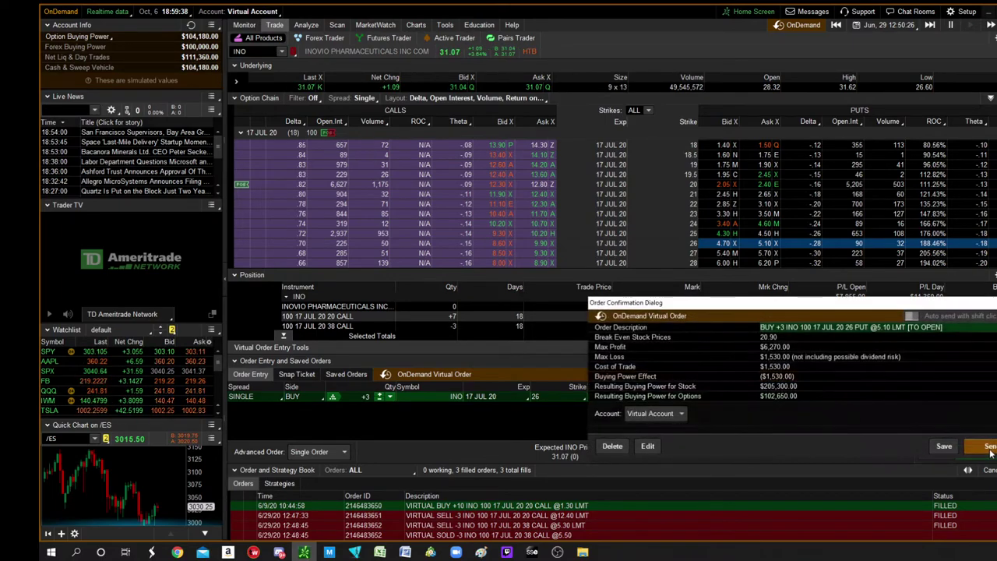
pyautogui.click(989, 450)
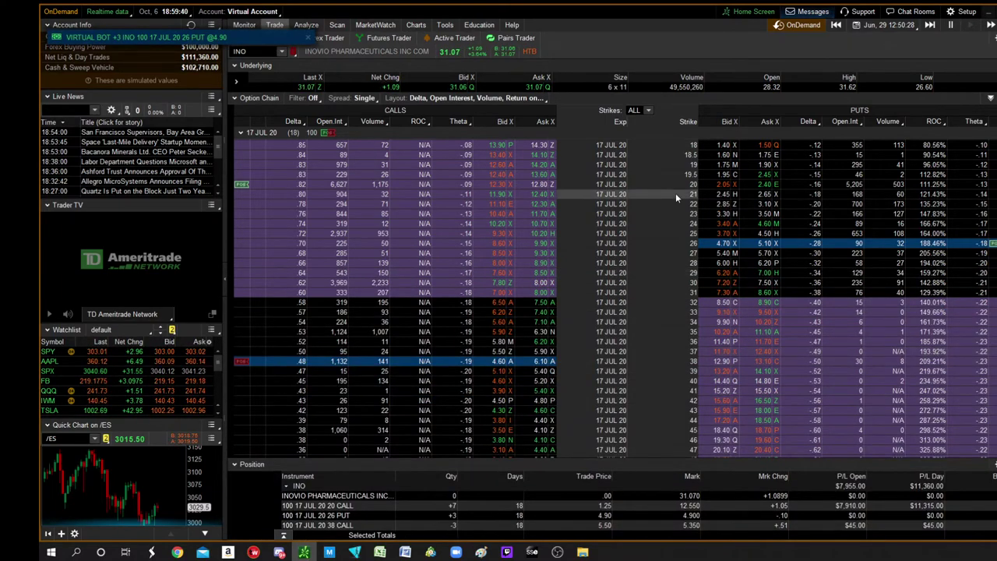